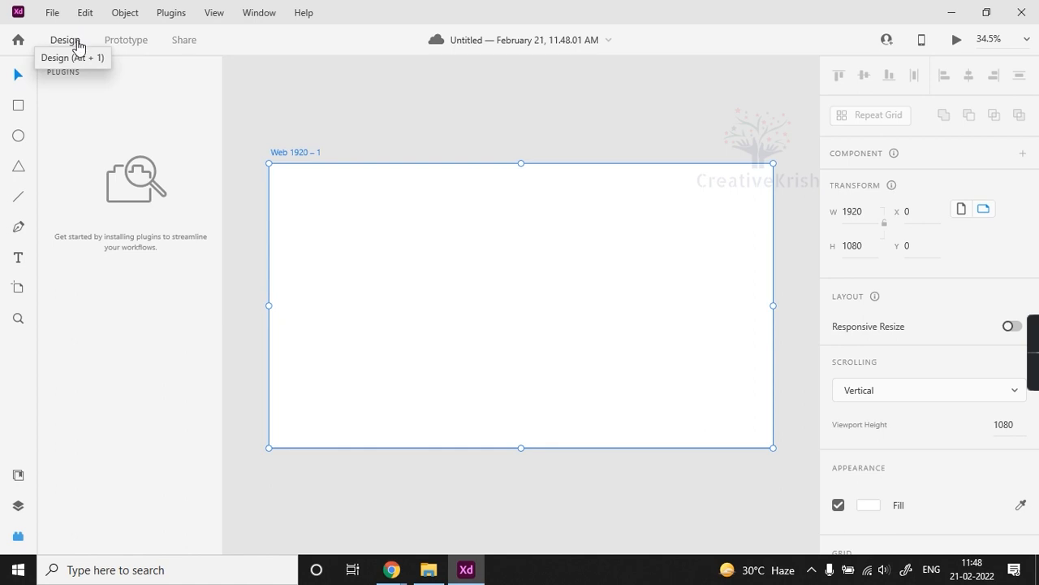
# - Look at the Prototype and Share workspaces and return to the Design workspace
pyautogui.click(130, 44)
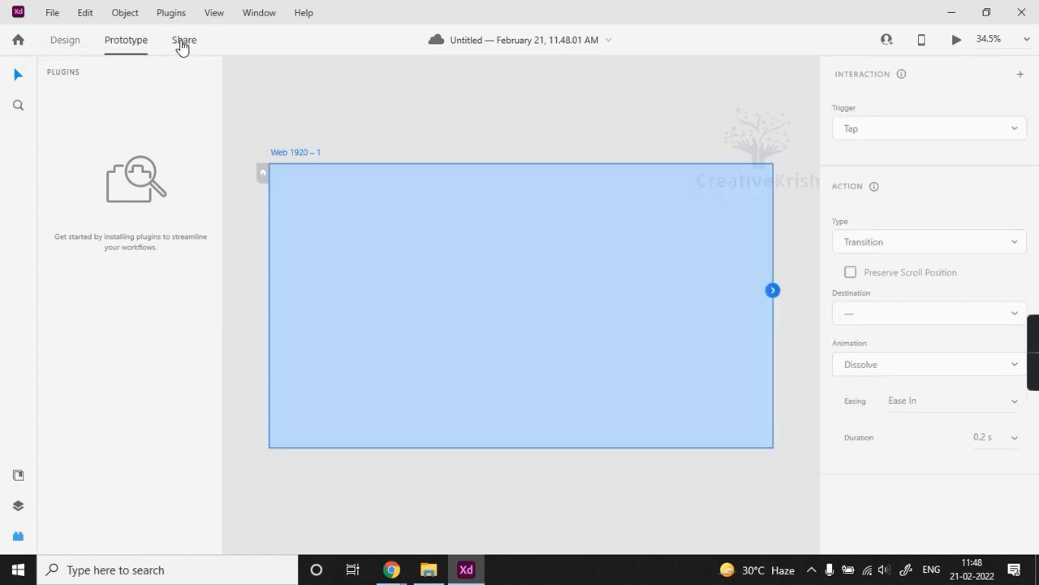
pyautogui.click(183, 48)
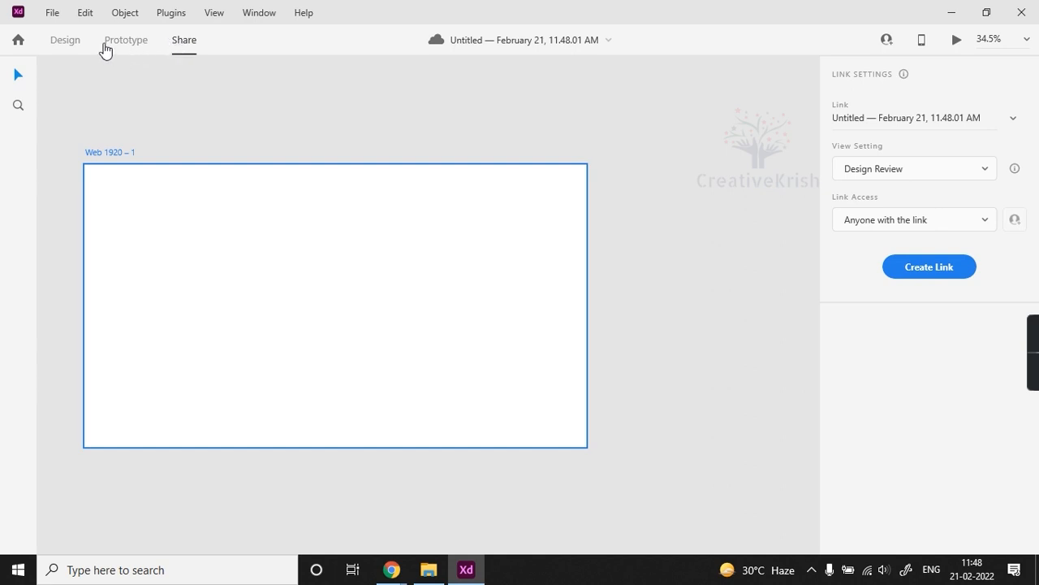
pyautogui.click(73, 49)
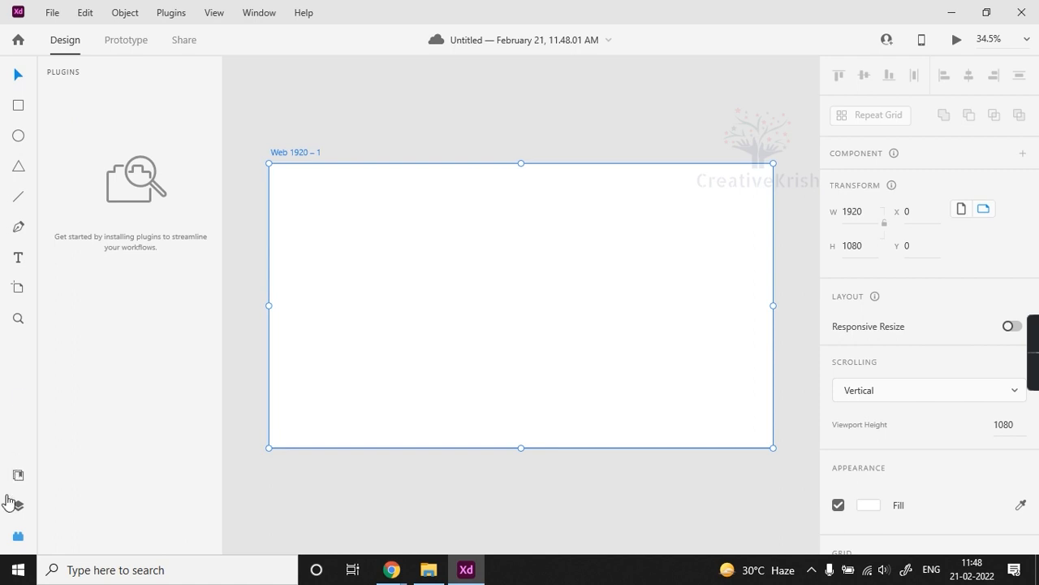
# - Hide the plugins list and move the artboard toward the middle of the view
pyautogui.click(19, 538)
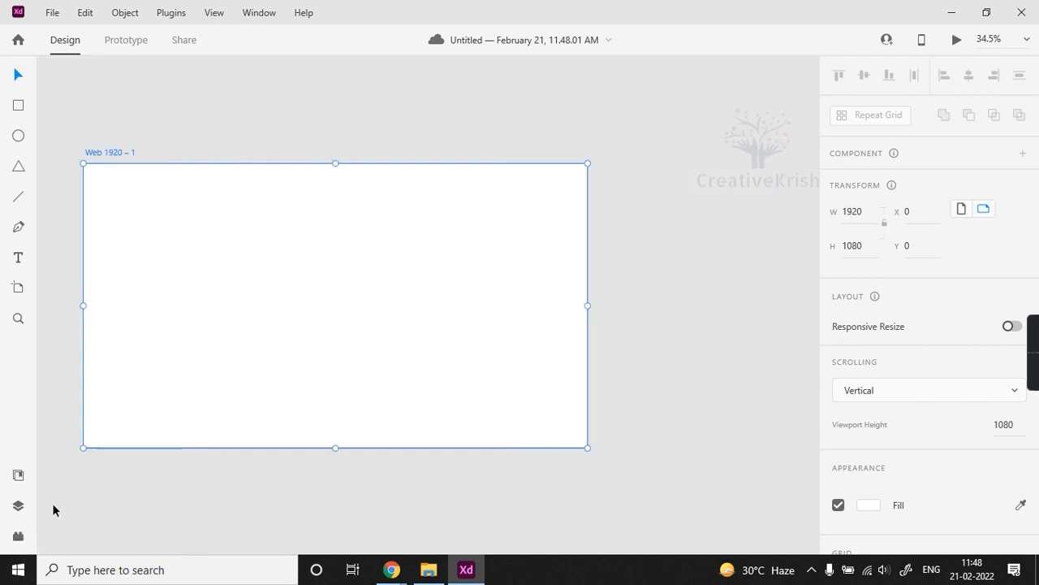
pyautogui.moveTo(240, 222); pyautogui.dragTo(367, 179)
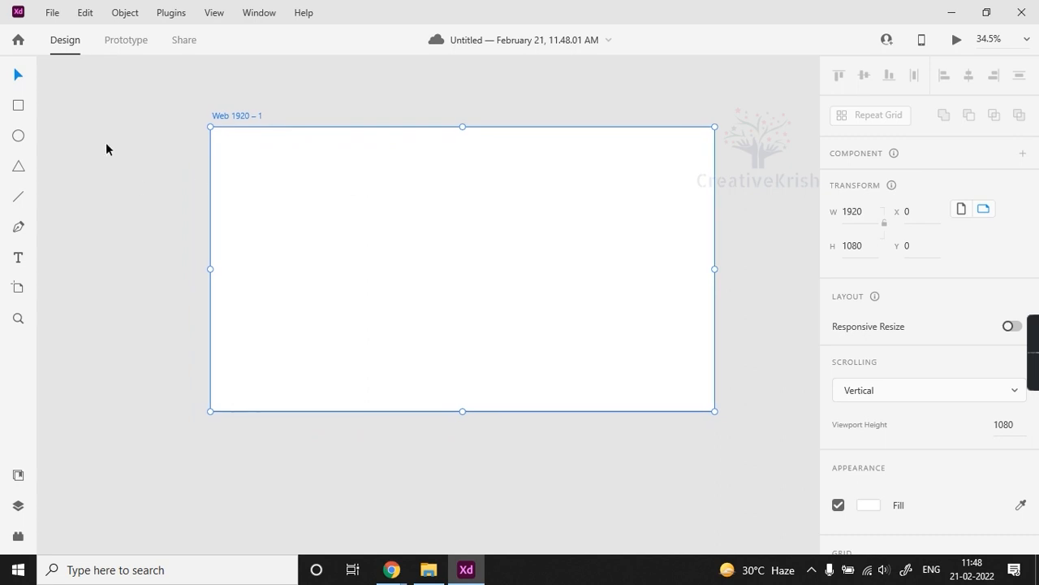
# - Activate the Artboard tool to show the artboard settings and preset sizes
pyautogui.click(18, 292)
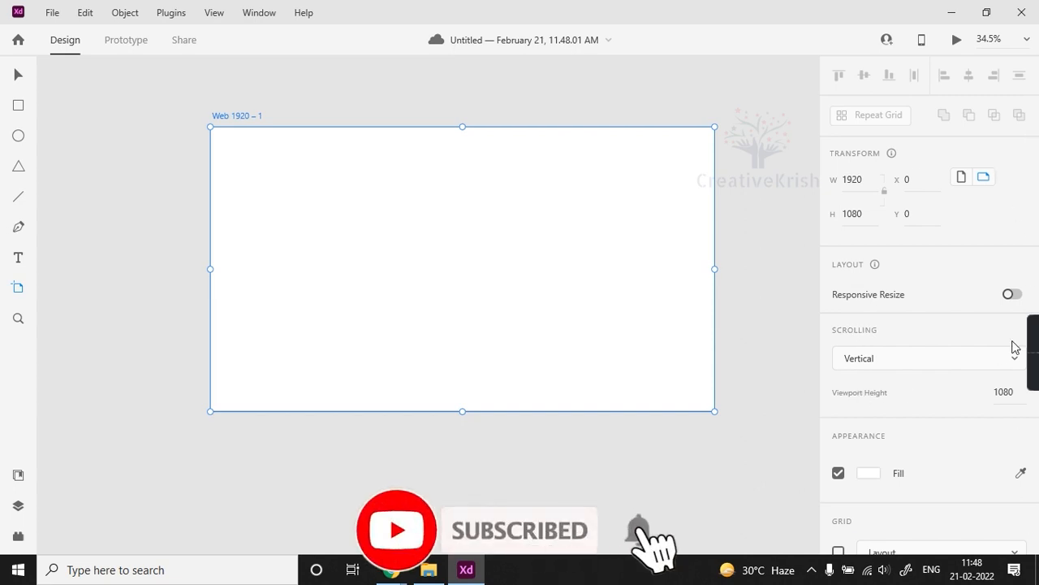
pyautogui.moveTo(1029, 333)
pyautogui.moveTo(1031, 329); pyautogui.dragTo(570, 578)
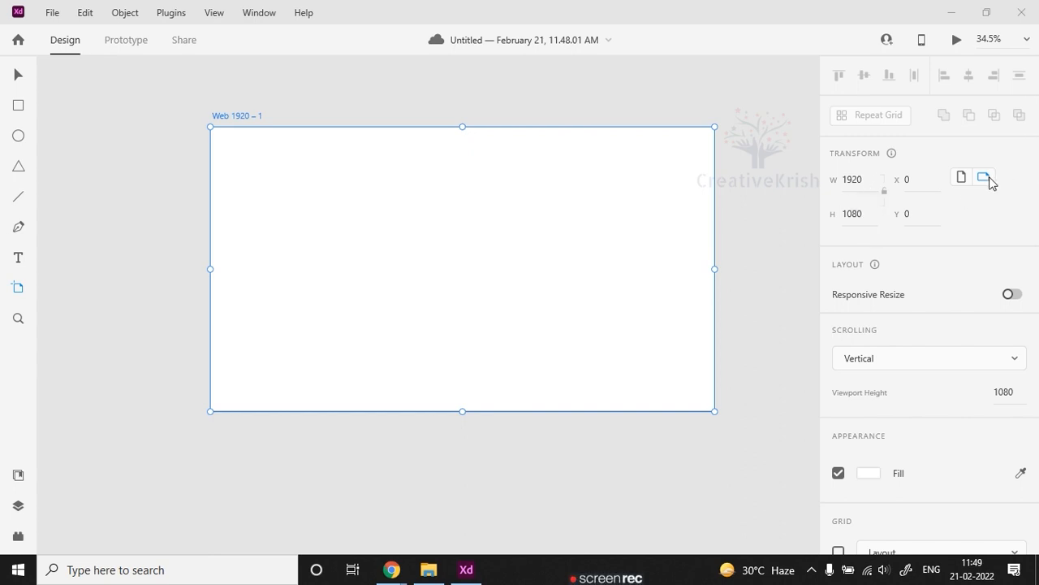
# - Try portrait orientation on the Web 1920 artboard and switch it back to landscape
pyautogui.click(960, 178)
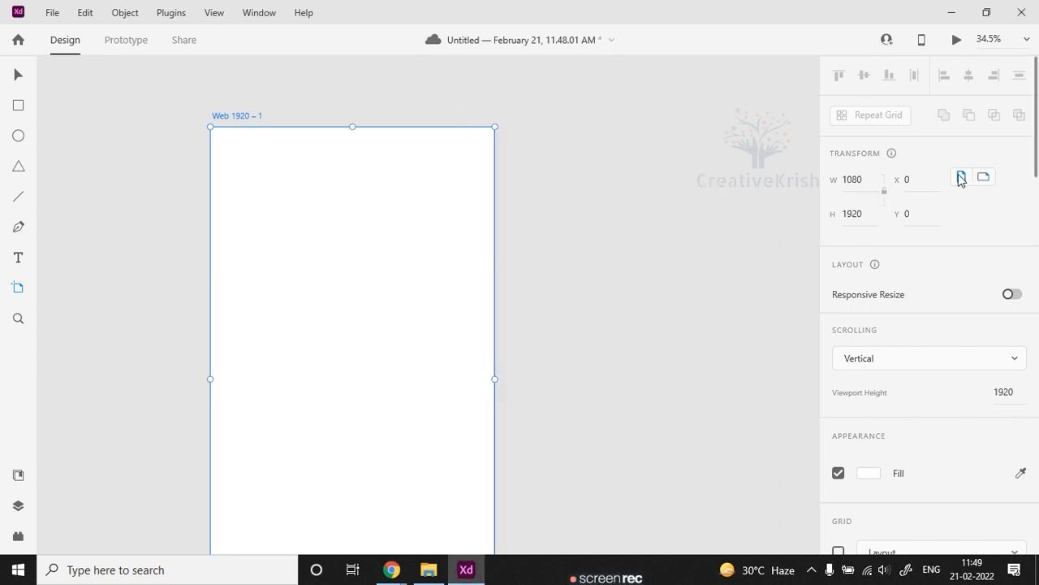
pyautogui.click(983, 178)
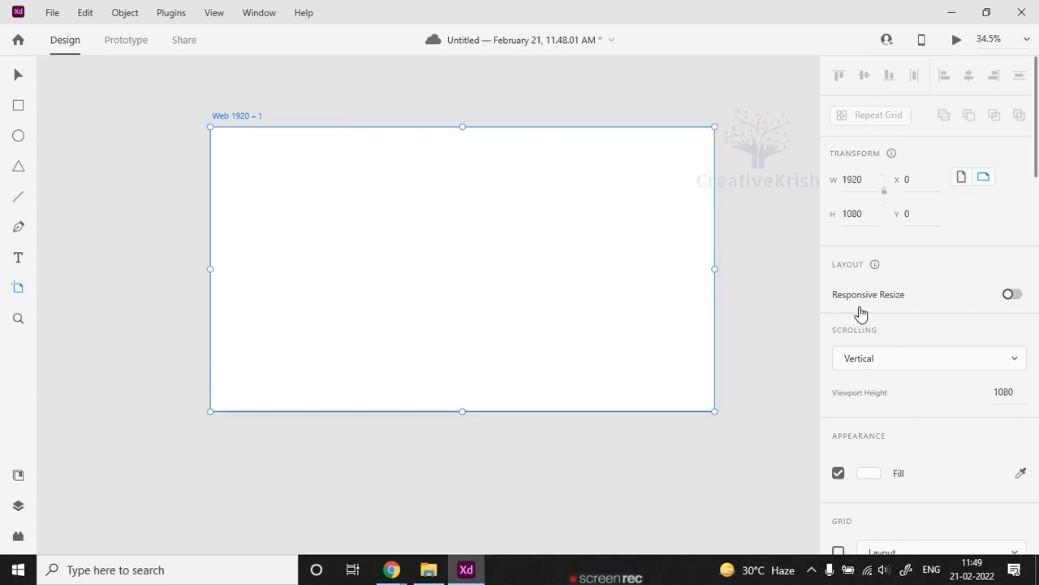
# - Enable Responsive Resize for the Web 1920 artboard
pyautogui.scroll(-2, 858, 318)
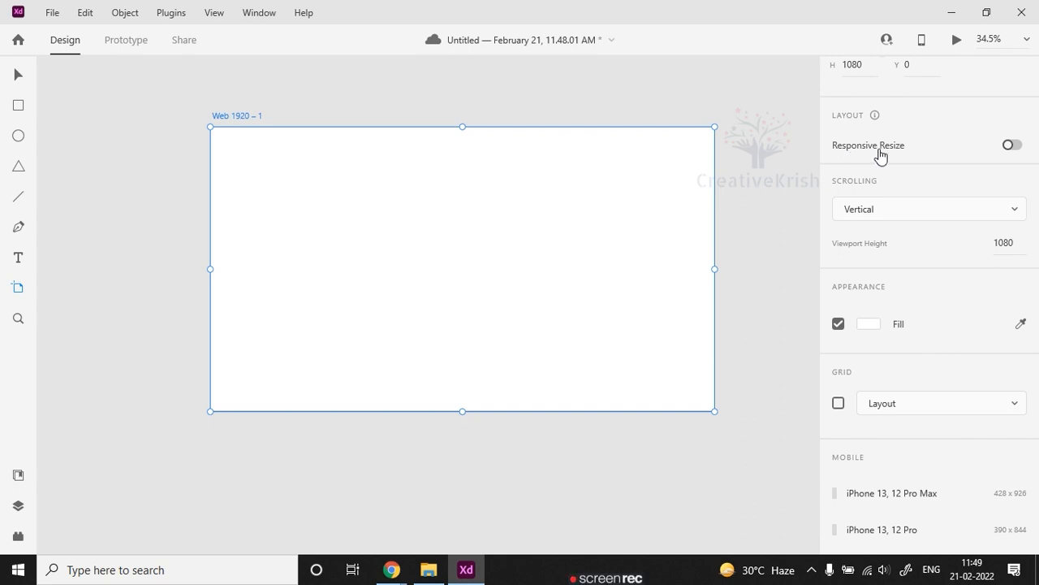
pyautogui.click(1019, 151)
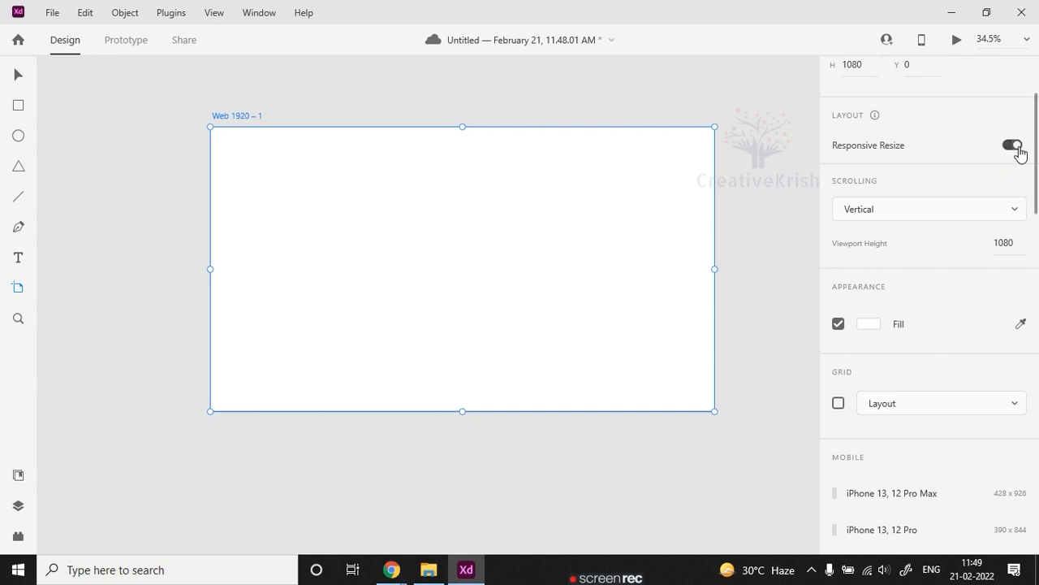
# - Inspect the artboard's solid fill colour options without choosing another colour
pyautogui.scroll(-3, 852, 265)
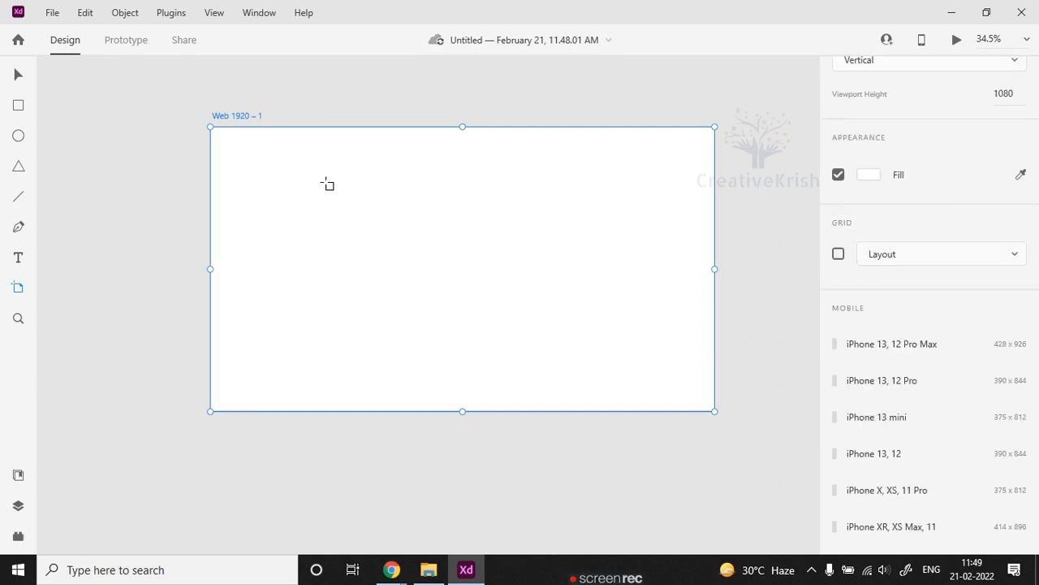
pyautogui.click(871, 180)
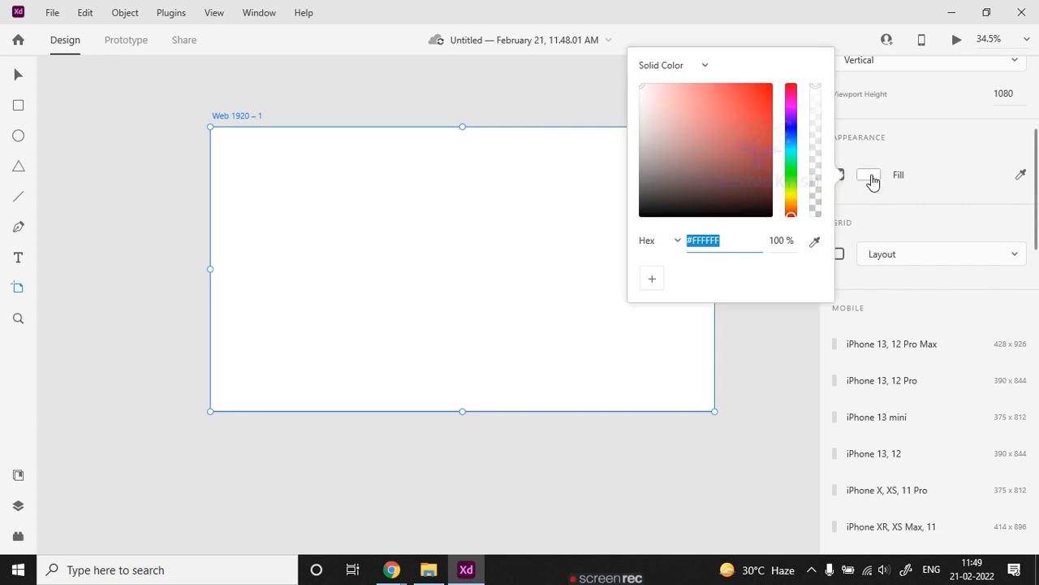
pyautogui.moveTo(762, 144); pyautogui.dragTo(569, 57)
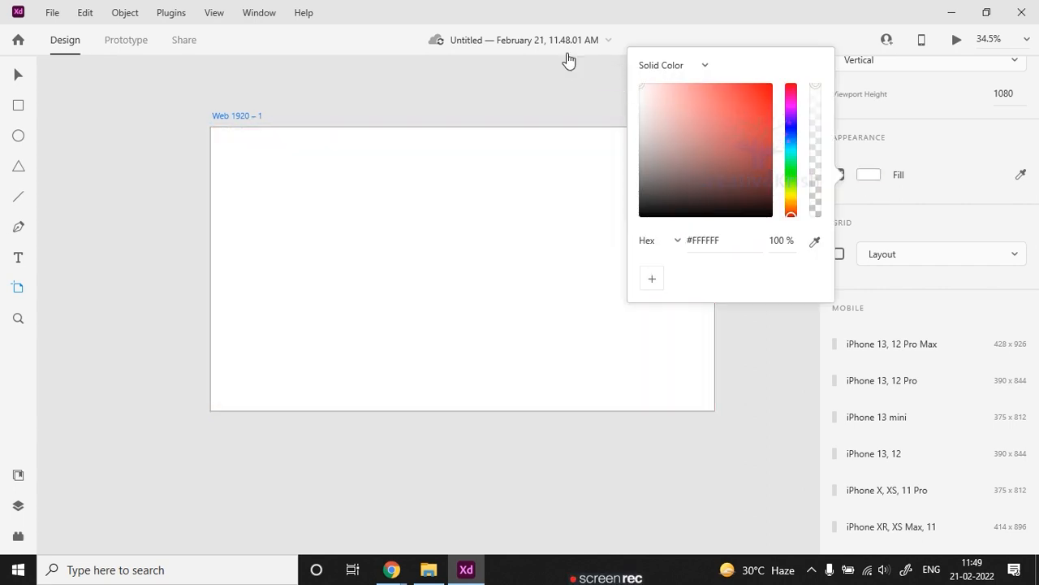
pyautogui.click(932, 217)
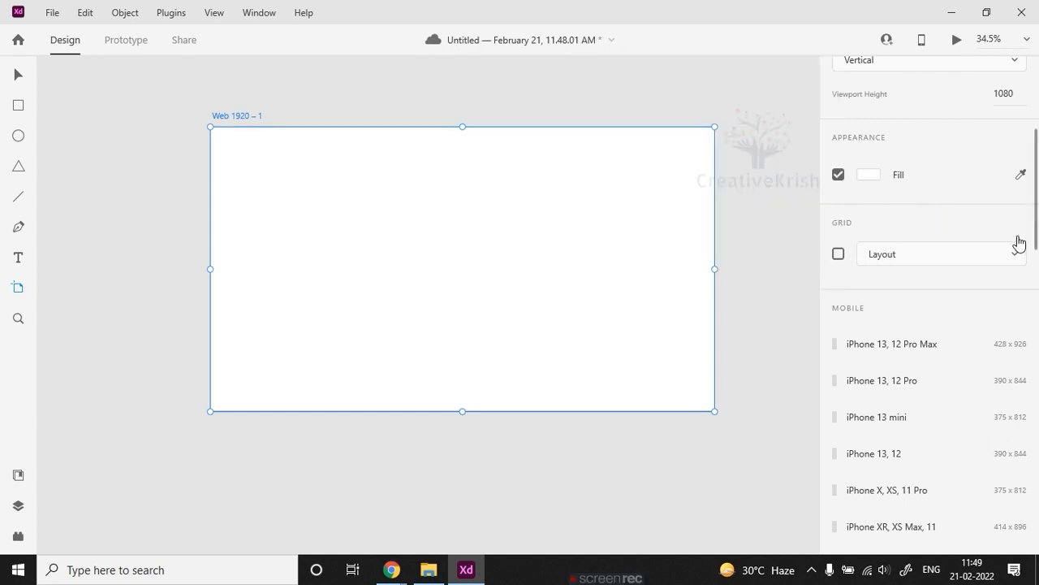
# - Turn on the artboard's grid and set its type to Square
pyautogui.click(838, 255)
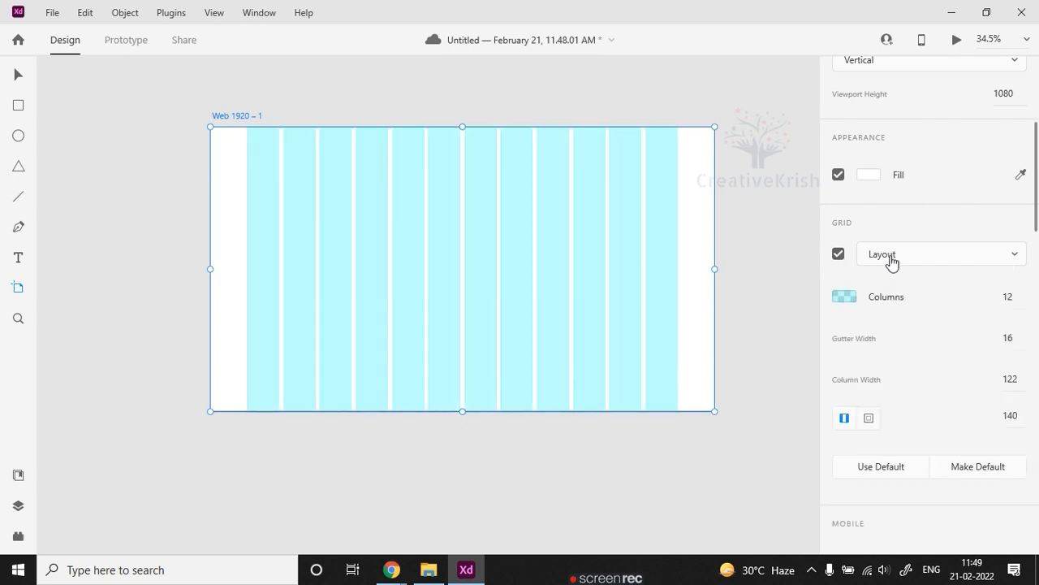
pyautogui.click(907, 258)
pyautogui.click(902, 287)
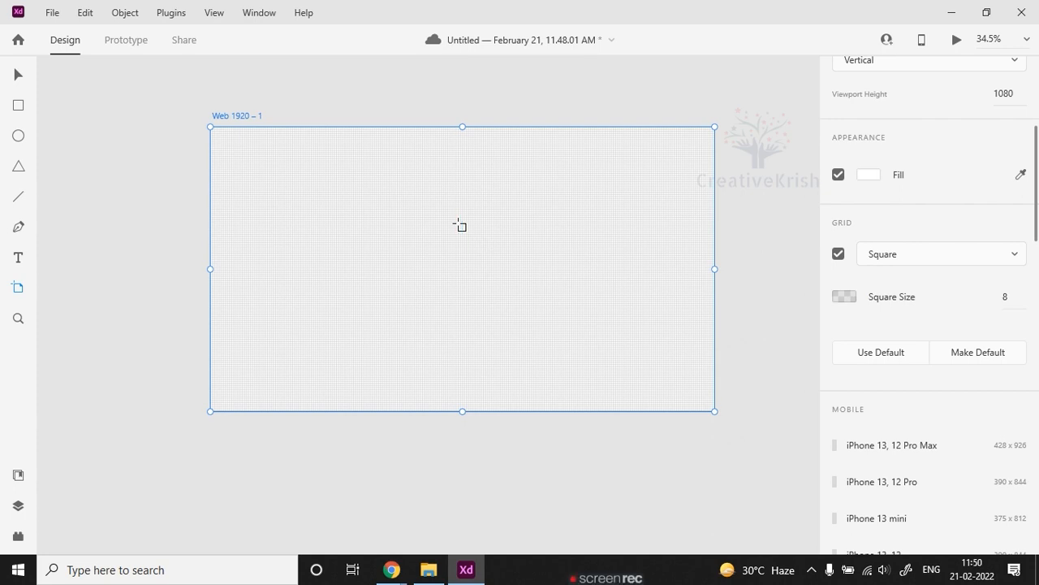
# - Switch the artboard's grid type back to Layout
pyautogui.click(930, 248)
pyautogui.click(919, 225)
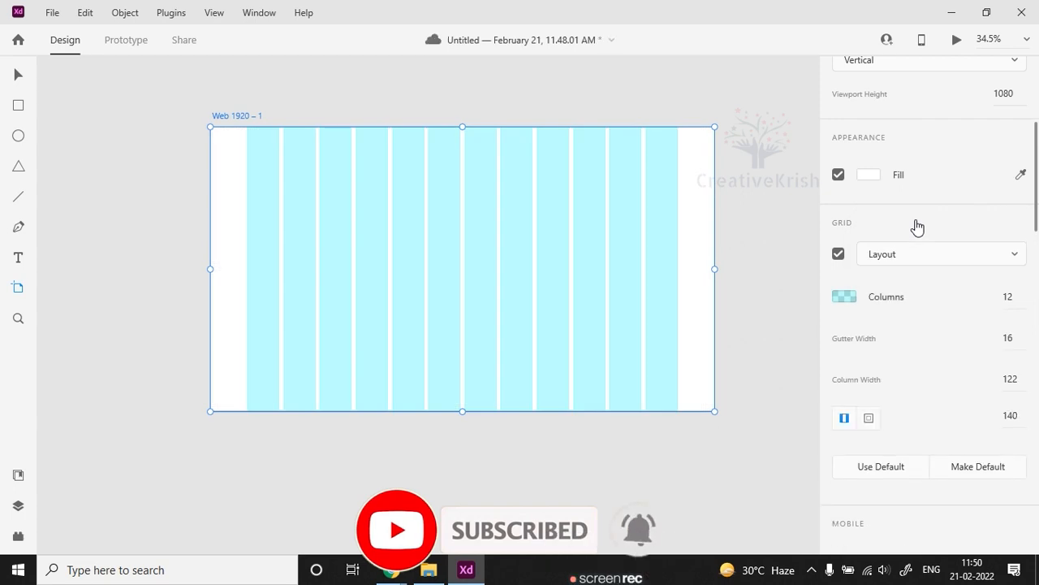
pyautogui.click(933, 260)
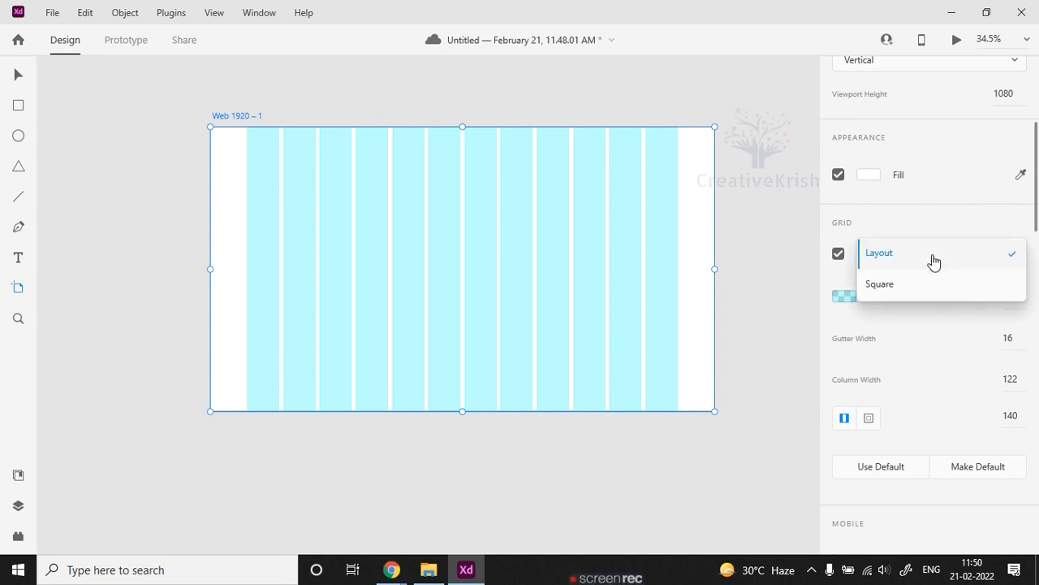
pyautogui.click(927, 264)
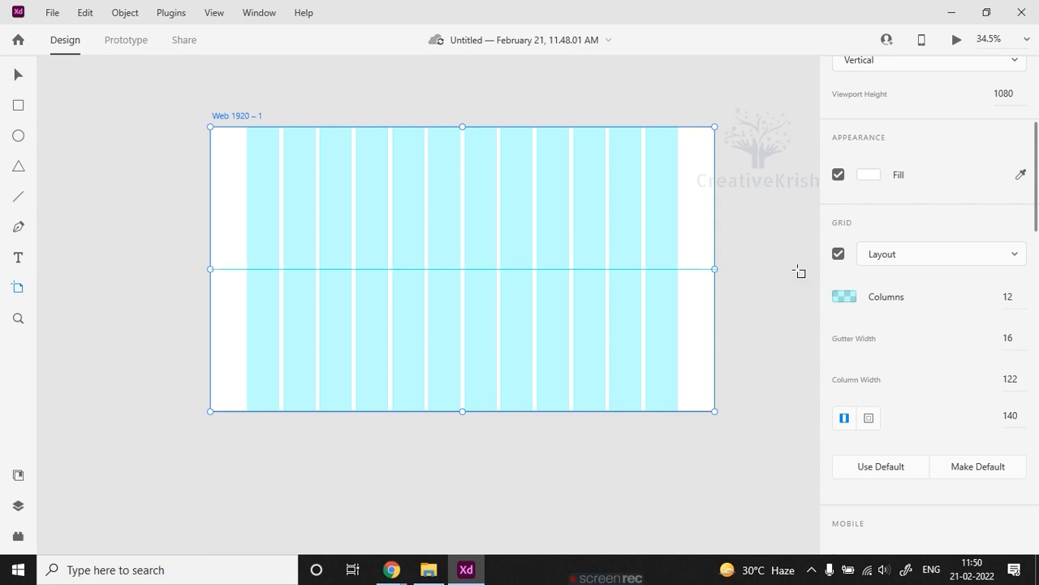
# - Set the layout grid to 8 columns
pyautogui.click(1015, 297)
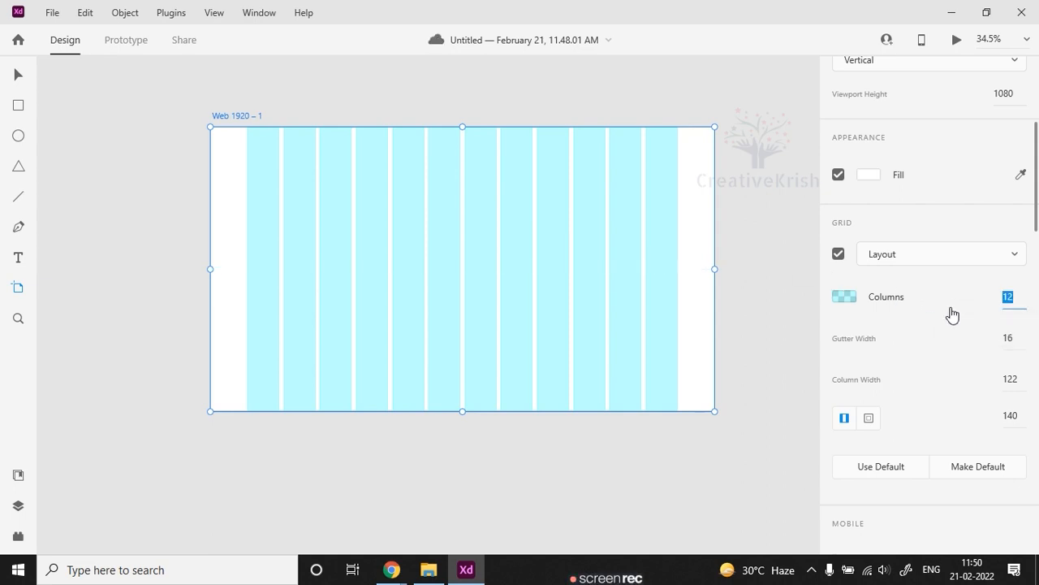
pyautogui.write('8')
pyautogui.press('Return')
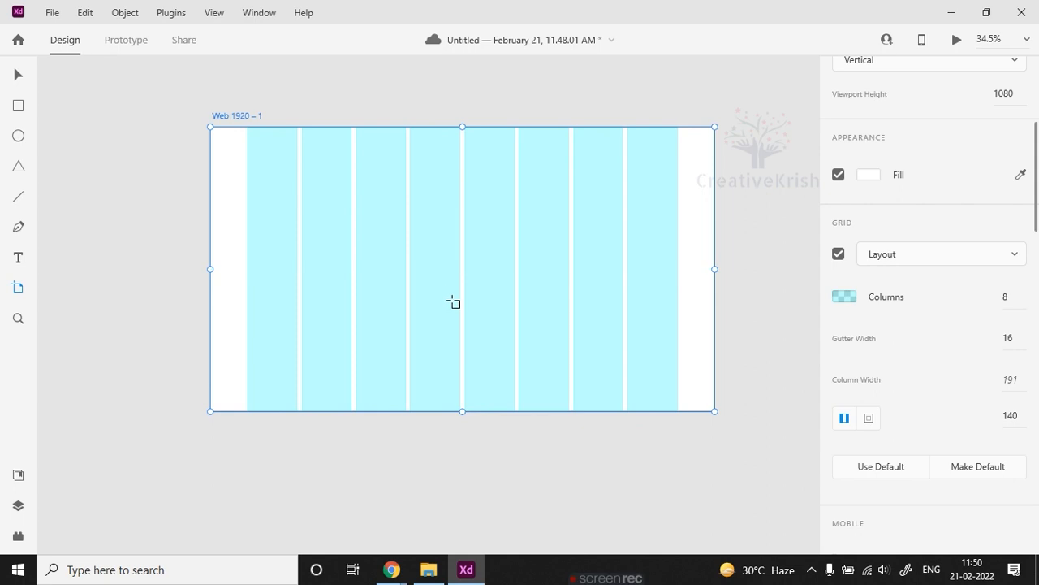
# - Try a gutter width of 10 for the layout grid and change it to 20
pyautogui.moveTo(1013, 338); pyautogui.dragTo(980, 343)
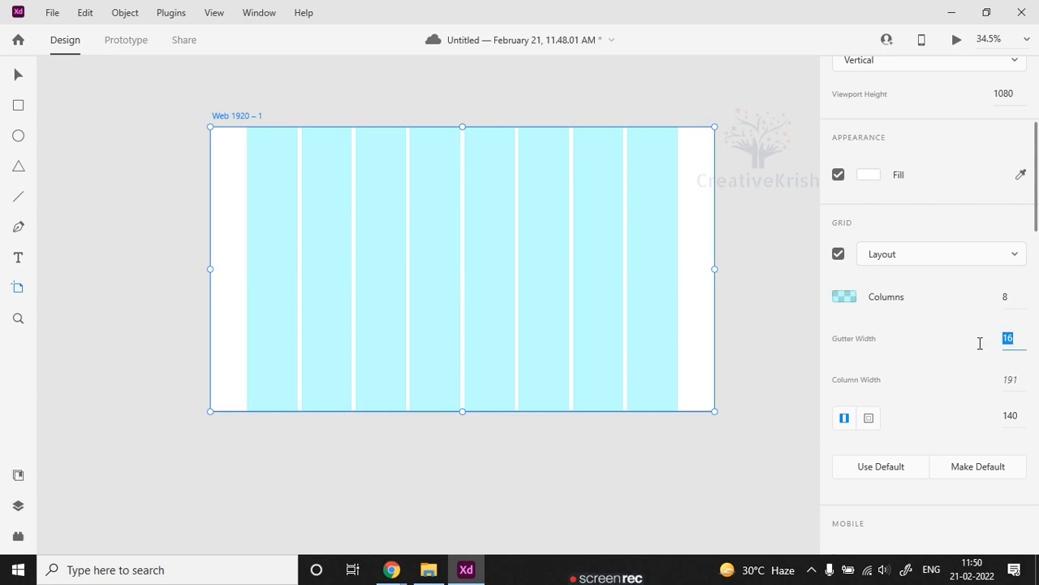
pyautogui.write('10')
pyautogui.press('Tab')
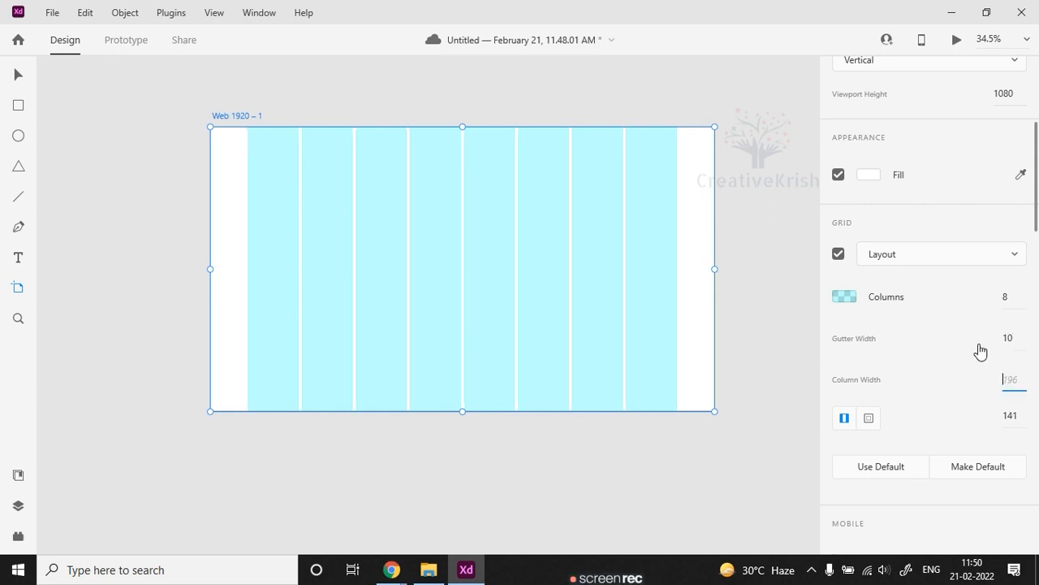
pyautogui.moveTo(1012, 336); pyautogui.dragTo(952, 333)
pyautogui.write('20')
pyautogui.press('Tab')
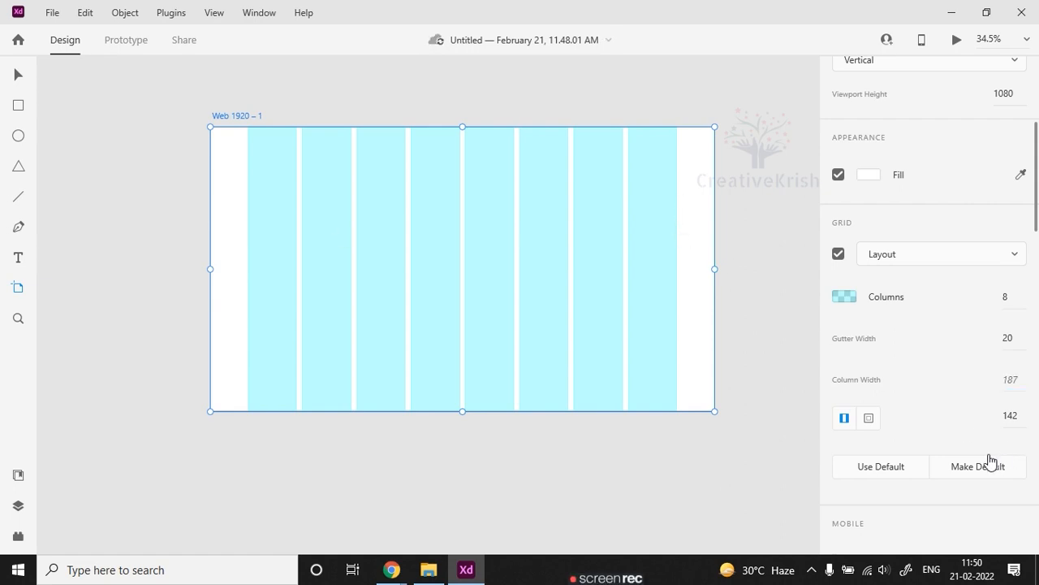
# - Give the layout grid separate margins for each side and enter 100 for both the right and left margins
pyautogui.click(870, 419)
pyautogui.click(952, 416)
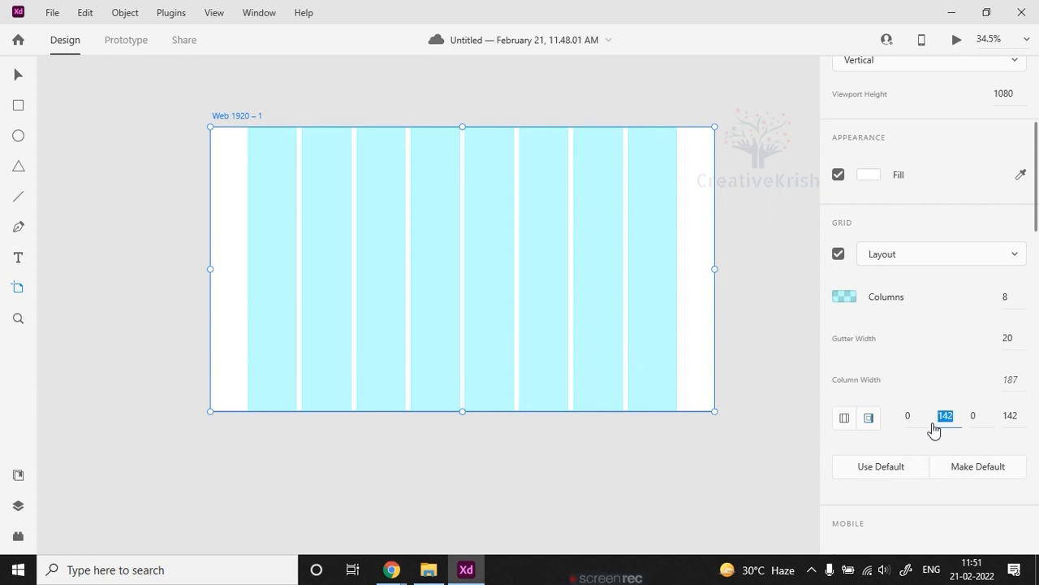
pyautogui.write('100')
pyautogui.press('Return')
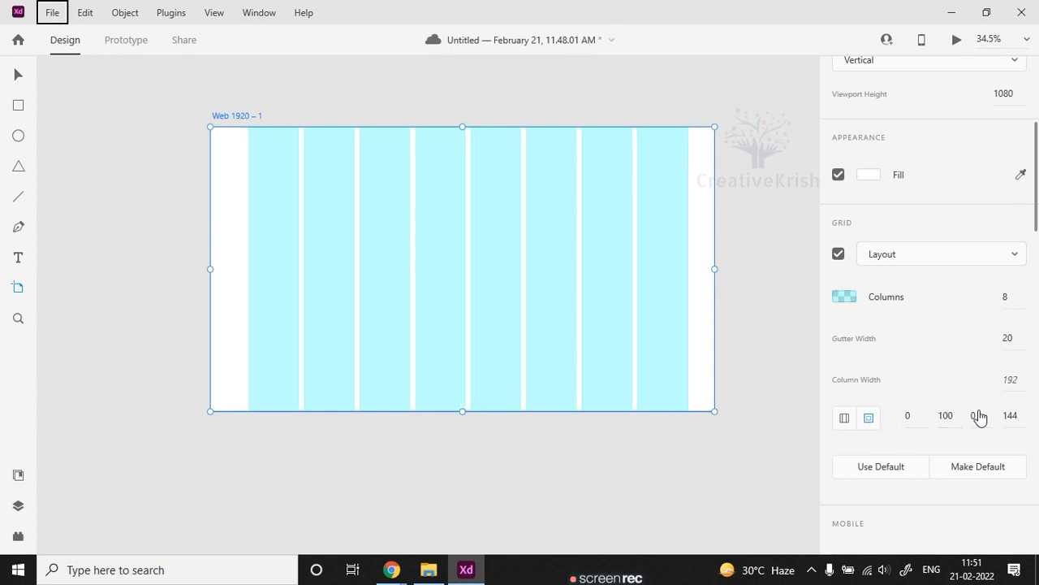
pyautogui.click(1014, 416)
pyautogui.write('100')
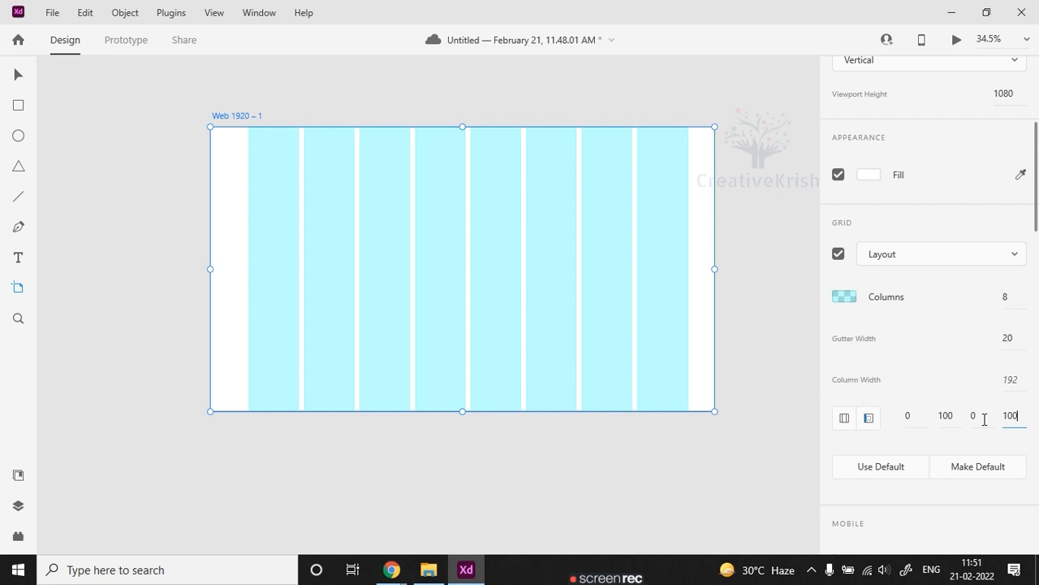
pyautogui.press('Return')
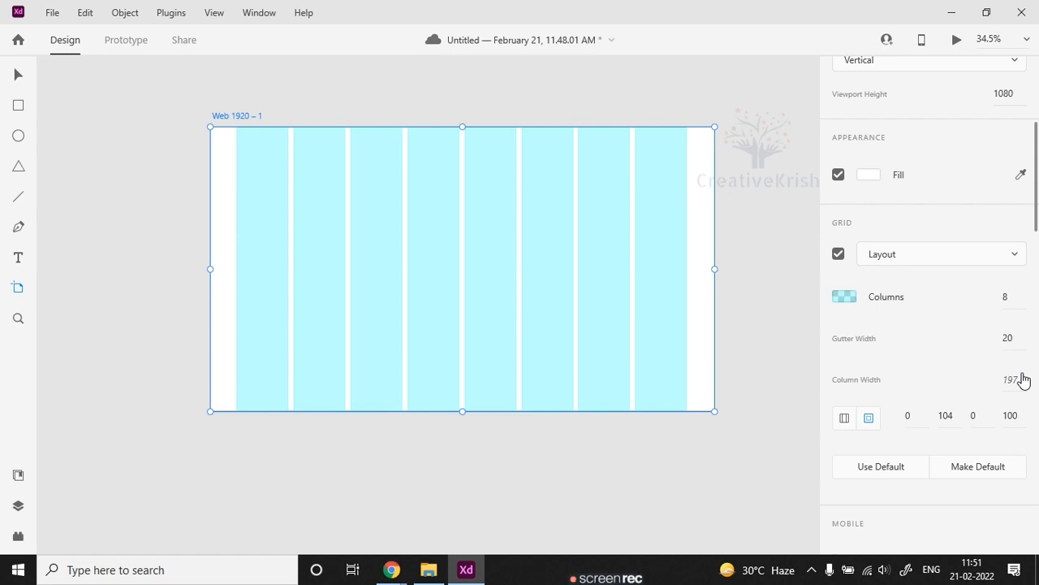
# - Turn off the artboard's layout grid
pyautogui.click(839, 255)
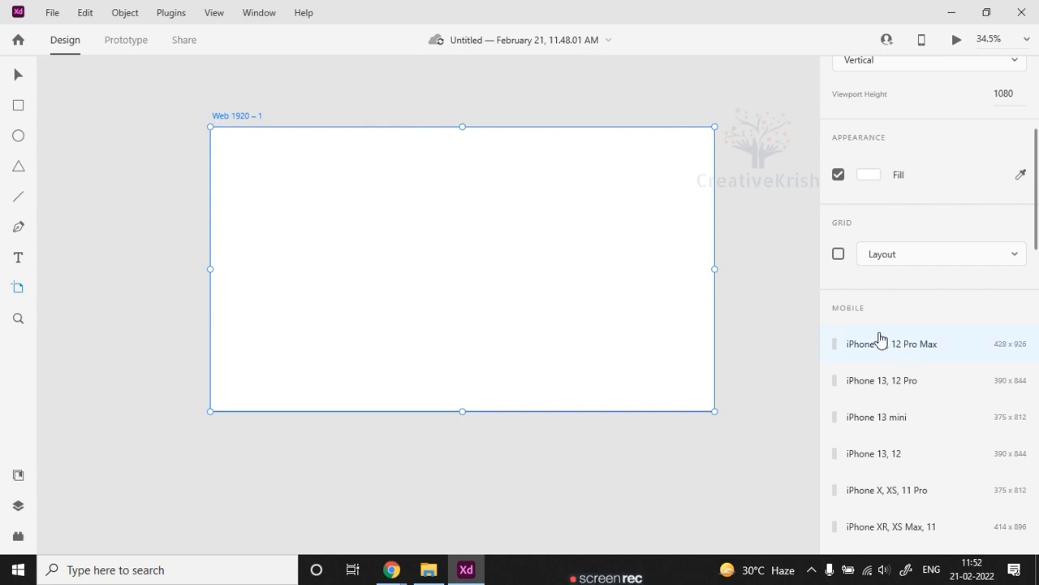
# - Review the preset artboard sizes for mobile, tablet, web/desktop, social media and watch
pyautogui.scroll(-5, 877, 339)
pyautogui.scroll(-6, 882, 337)
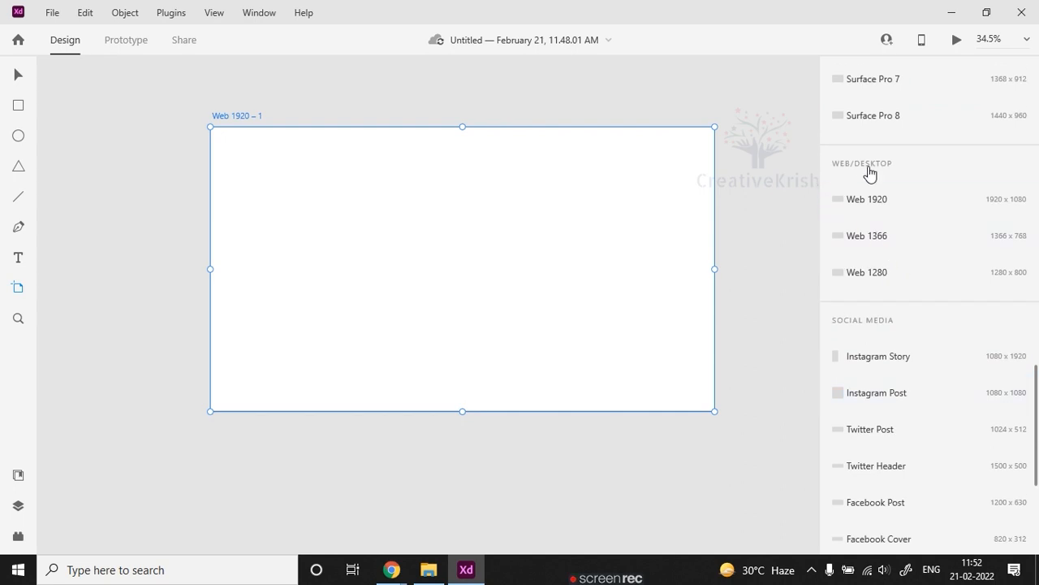
pyautogui.scroll(-1, 864, 306)
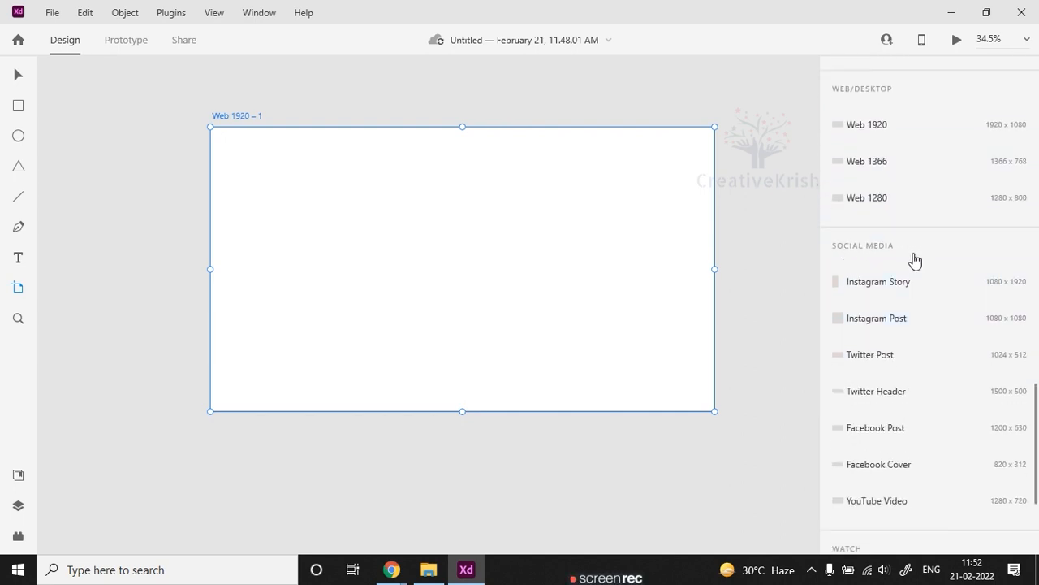
pyautogui.scroll(-3, 912, 258)
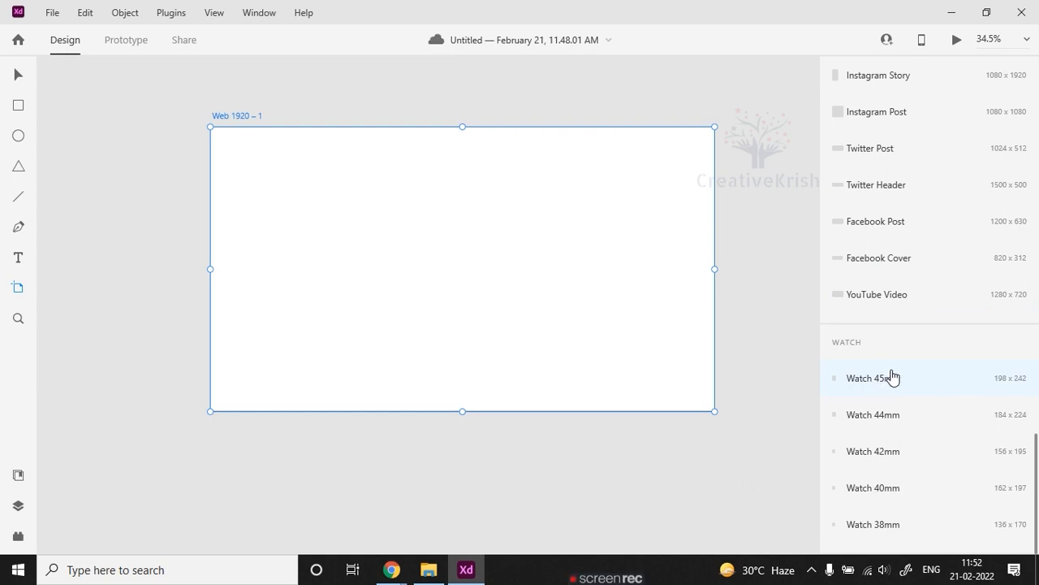
pyautogui.scroll(6, 953, 375)
pyautogui.scroll(6, 952, 376)
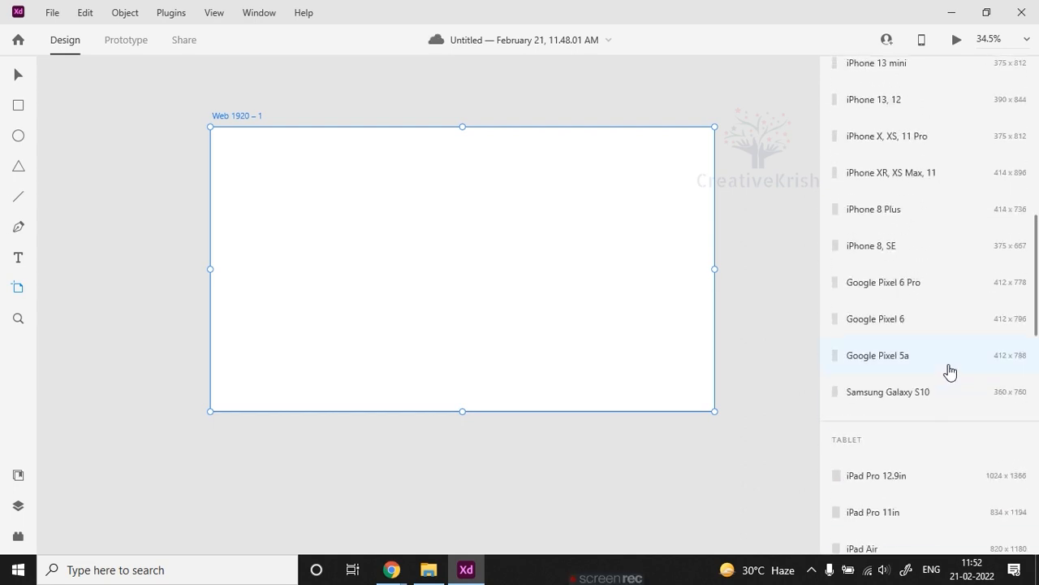
pyautogui.scroll(3, 940, 361)
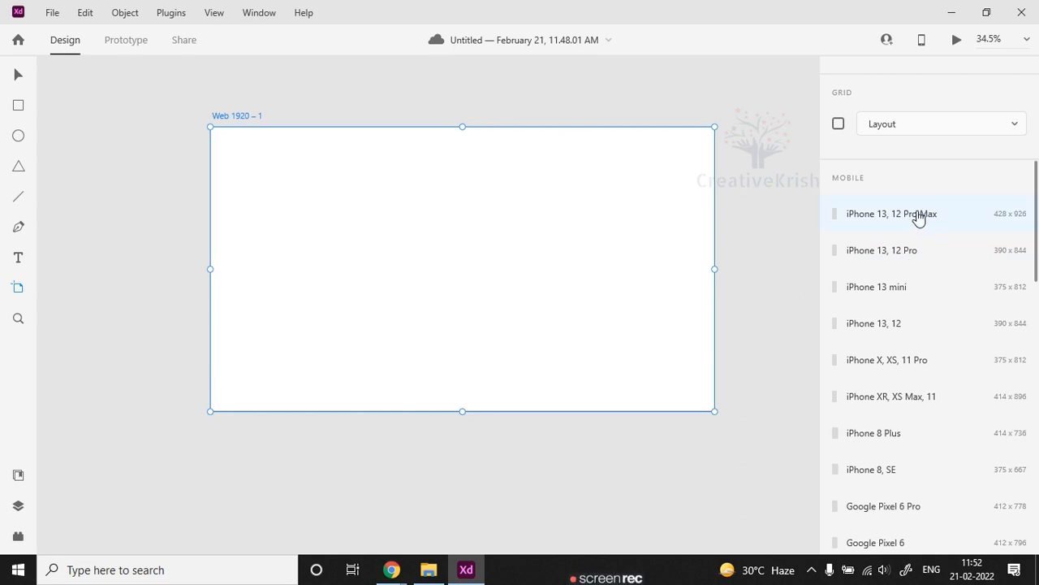
# - Add an iPhone 13, 12 Pro Max preset artboard and delete the Web 1920 artboard
pyautogui.click(919, 218)
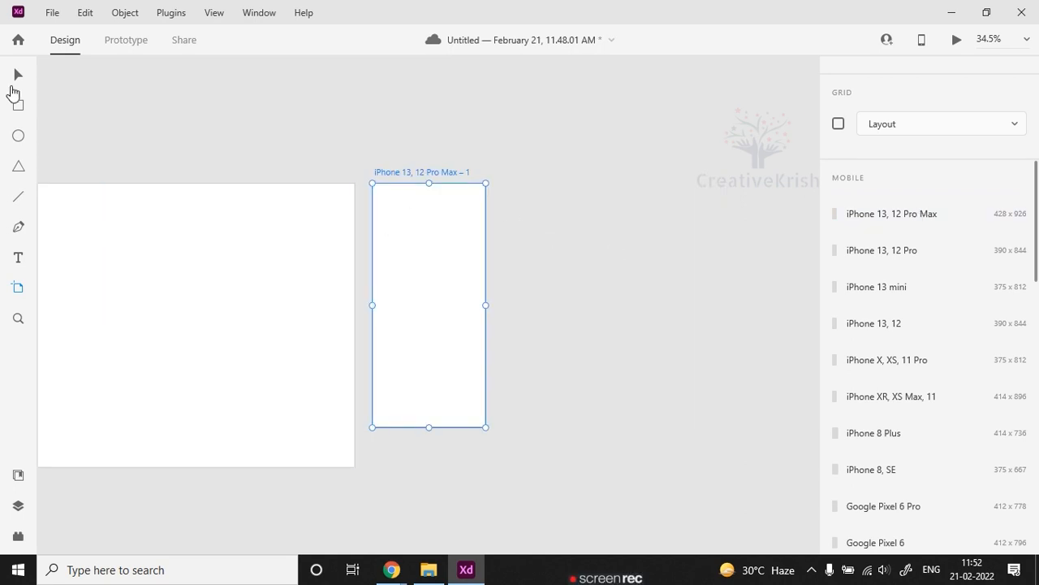
pyautogui.click(18, 75)
pyautogui.click(115, 245)
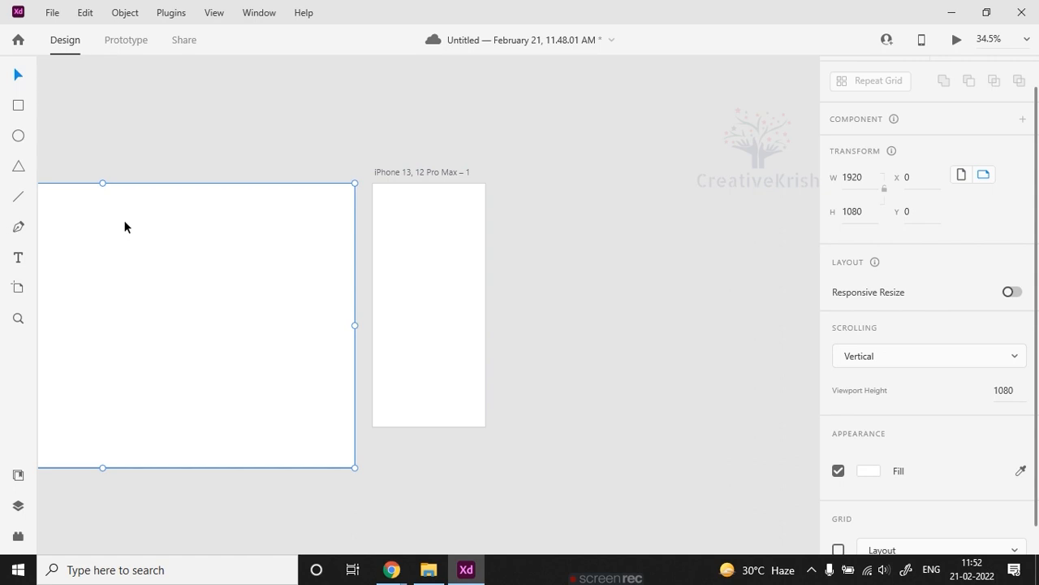
pyautogui.press('Delete')
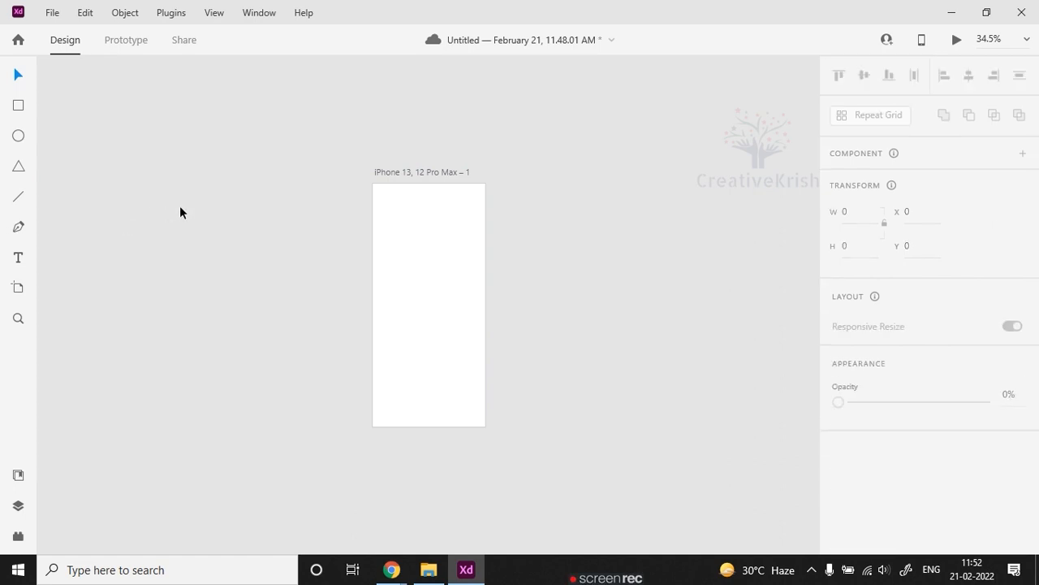
# - Reposition the iPhone 13, 12 Pro Max artboard on the canvas to about X 409, Y -147
pyautogui.moveTo(385, 175); pyautogui.dragTo(90, 156)
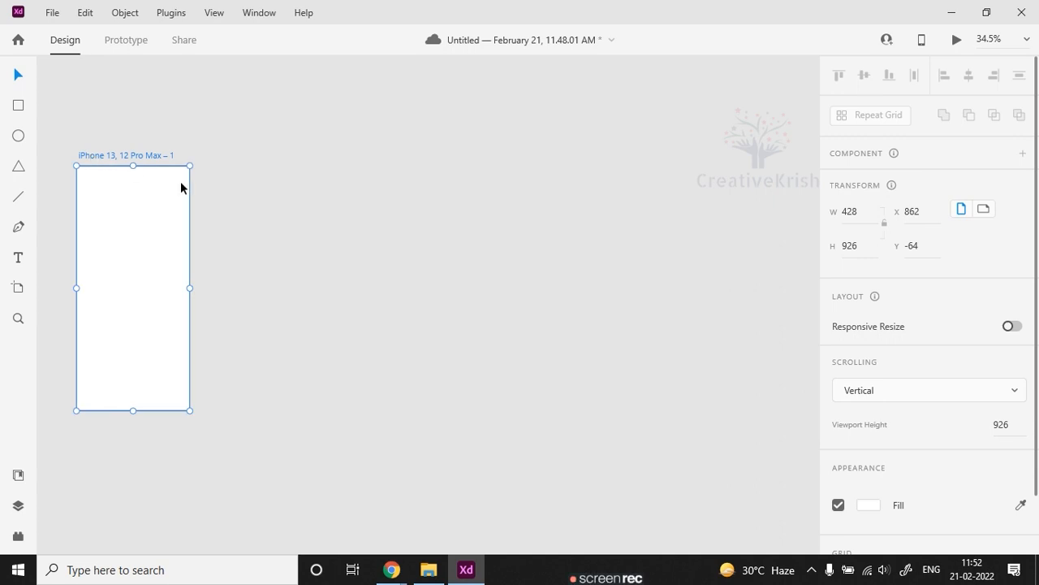
pyautogui.moveTo(175, 267); pyautogui.dragTo(171, 241)
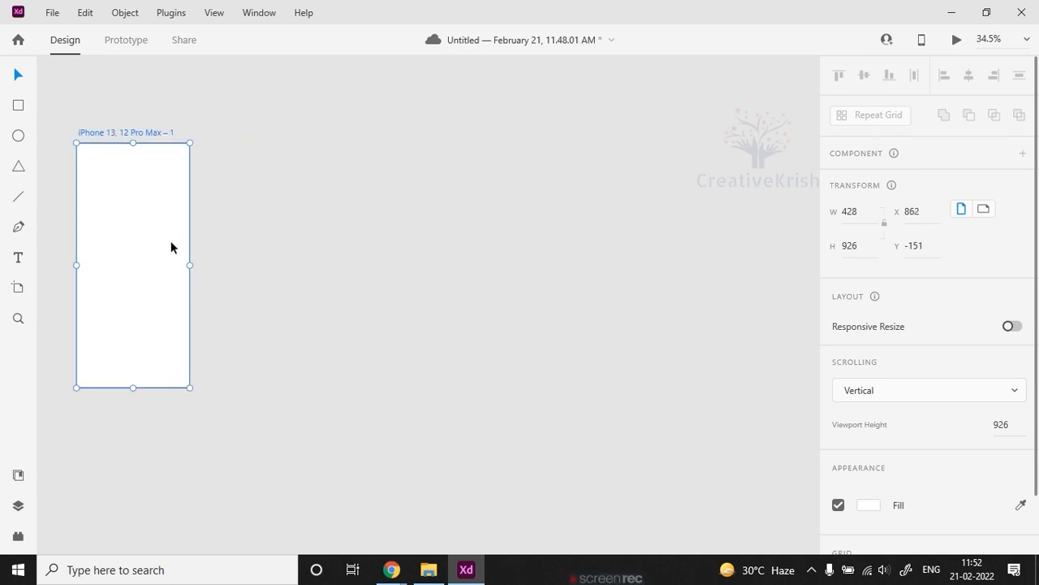
pyautogui.hotkey('ctrl', '0')
pyautogui.moveTo(352, 101); pyautogui.dragTo(161, 101)
# - Rename the iPhone artboard as scrren1 and deselect it
pyautogui.doubleClick(164, 104)
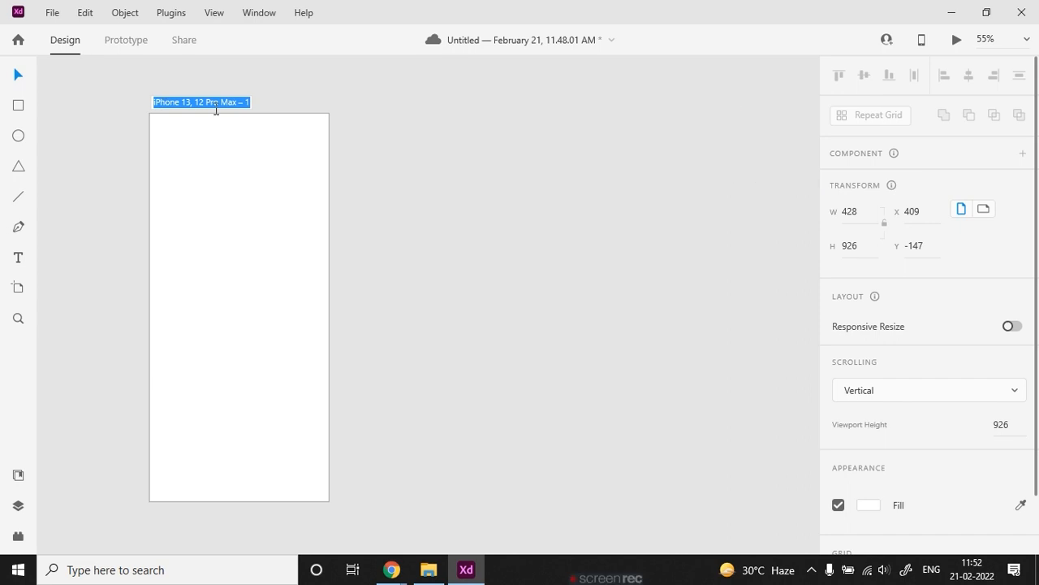
pyautogui.write('scrren1')
pyautogui.press('Return')
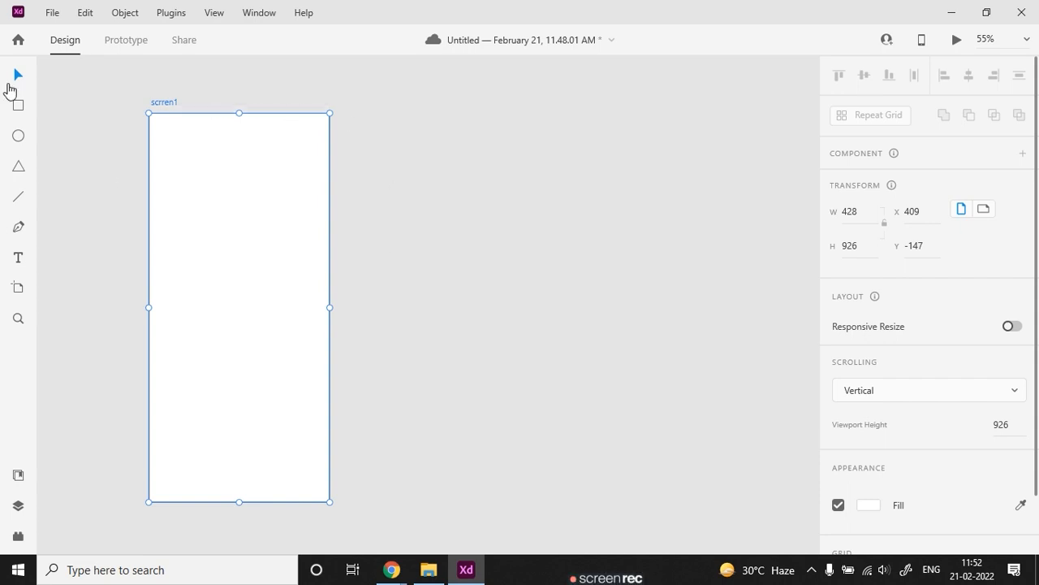
pyautogui.click(432, 234)
pyautogui.scroll(2, 433, 234)
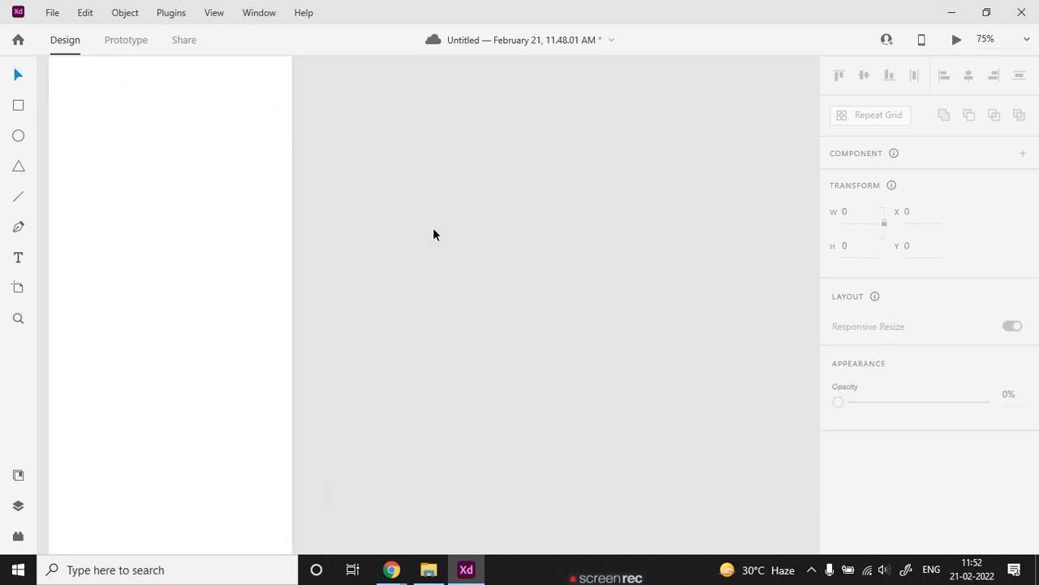
pyautogui.moveTo(395, 216); pyautogui.dragTo(581, 252)
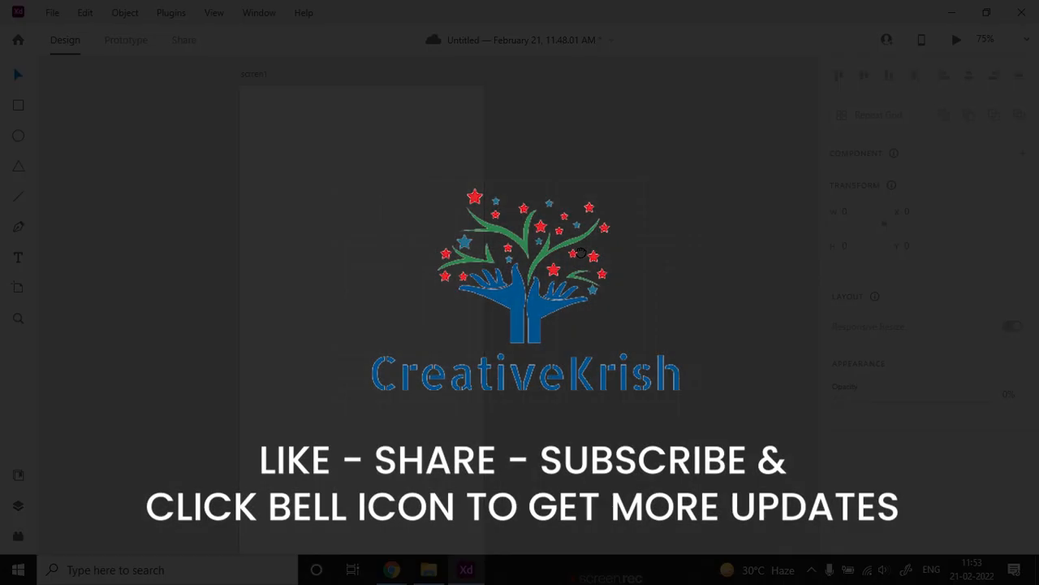